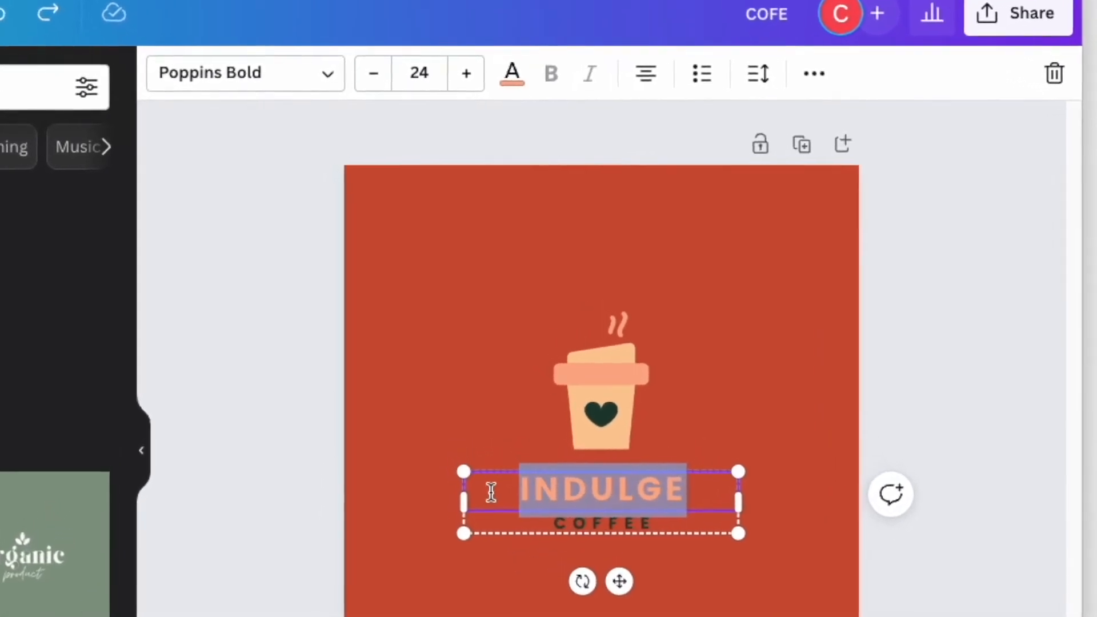
# Set the INDULGE text in Futura Std Book and give it a Shadow effect in dark green.
pyautogui.click(329, 80)
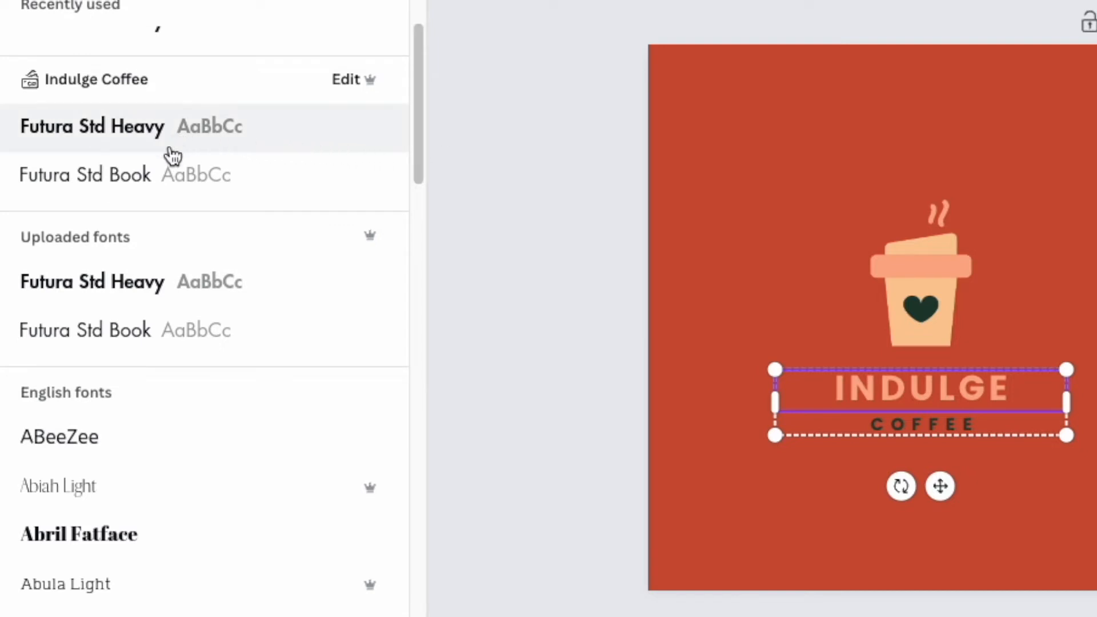
pyautogui.click(169, 188)
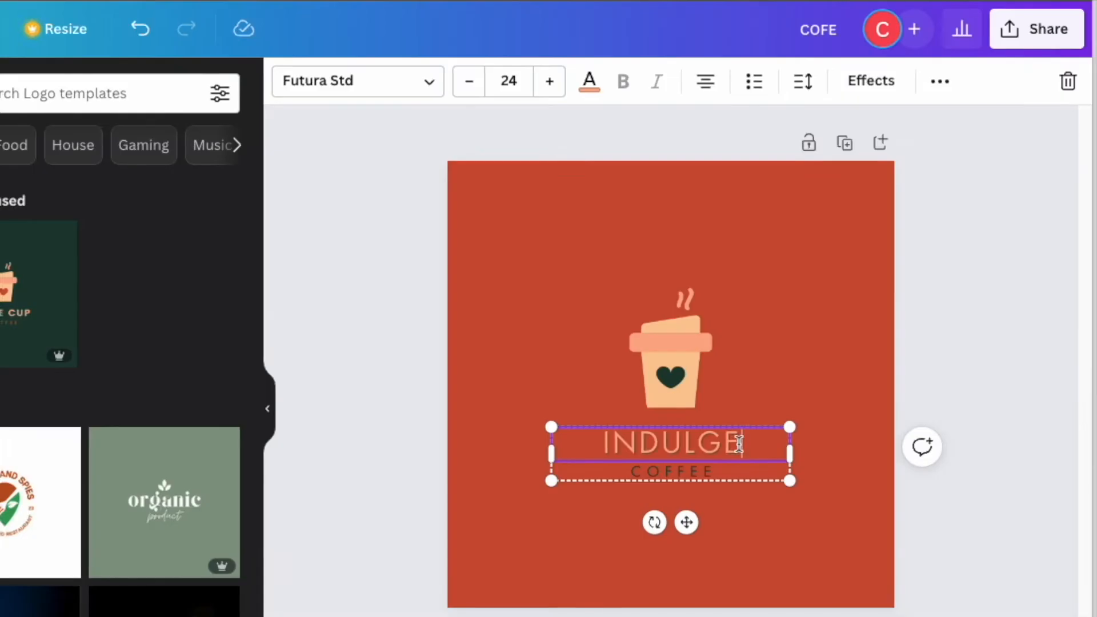
pyautogui.moveTo(739, 443); pyautogui.dragTo(601, 445)
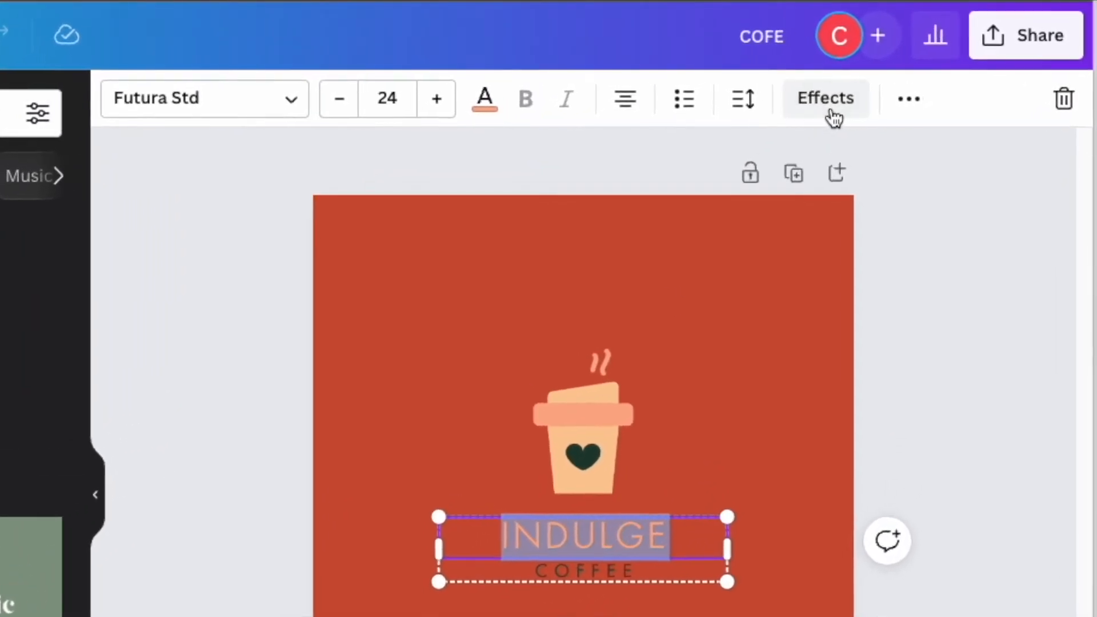
pyautogui.click(824, 120)
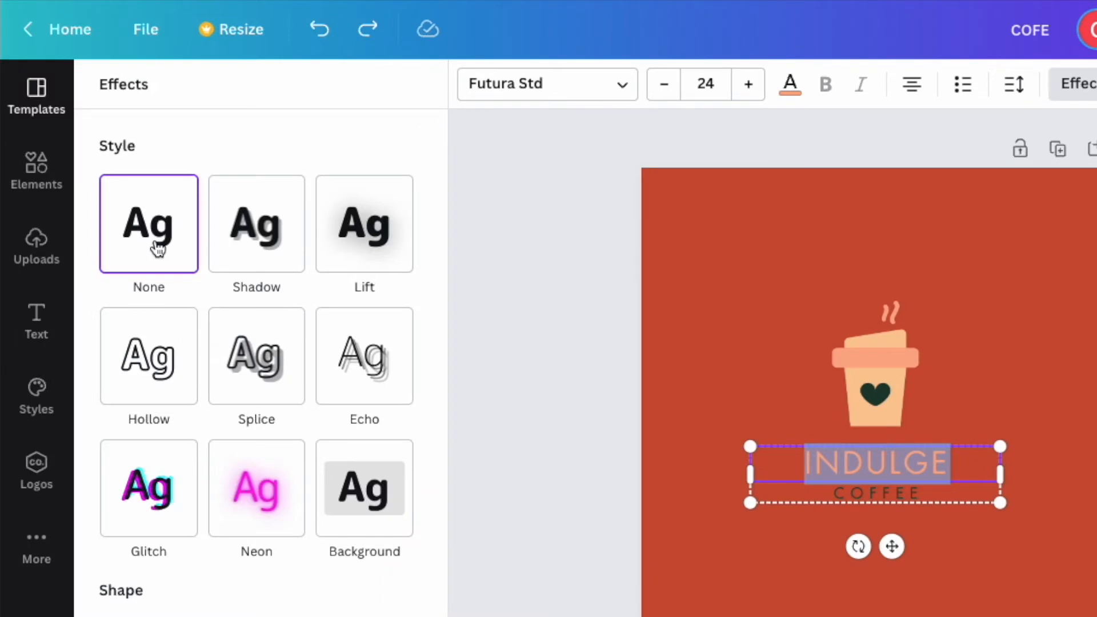
pyautogui.click(264, 244)
pyautogui.click(397, 556)
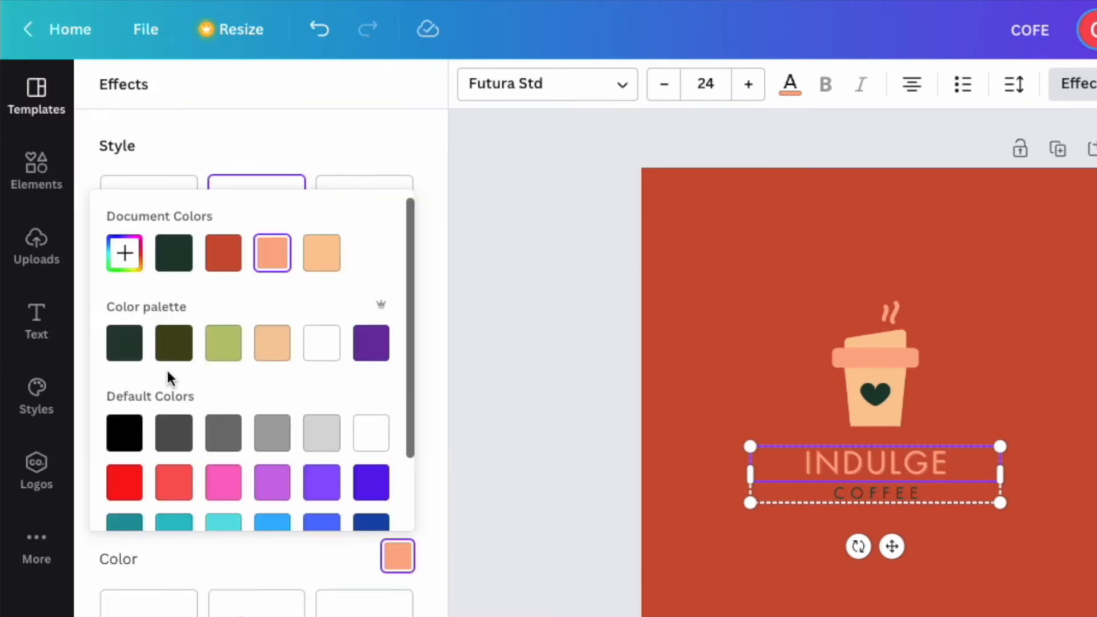
pyautogui.click(131, 353)
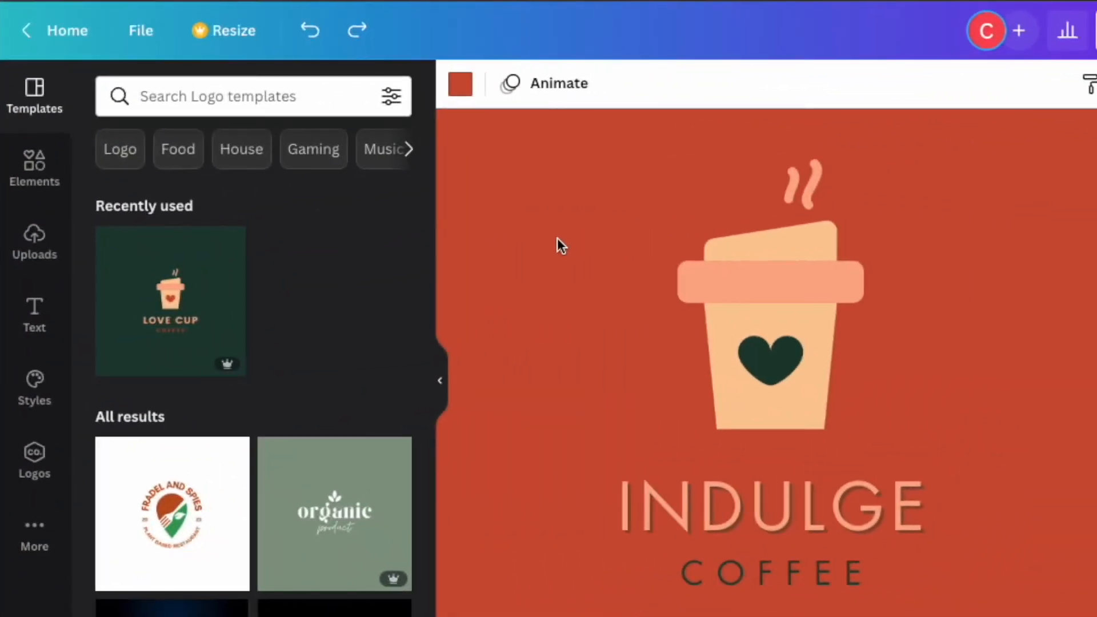
# Try peach and then two shades of grey as the body colour of the coffee cup graphic.
pyautogui.click(757, 326)
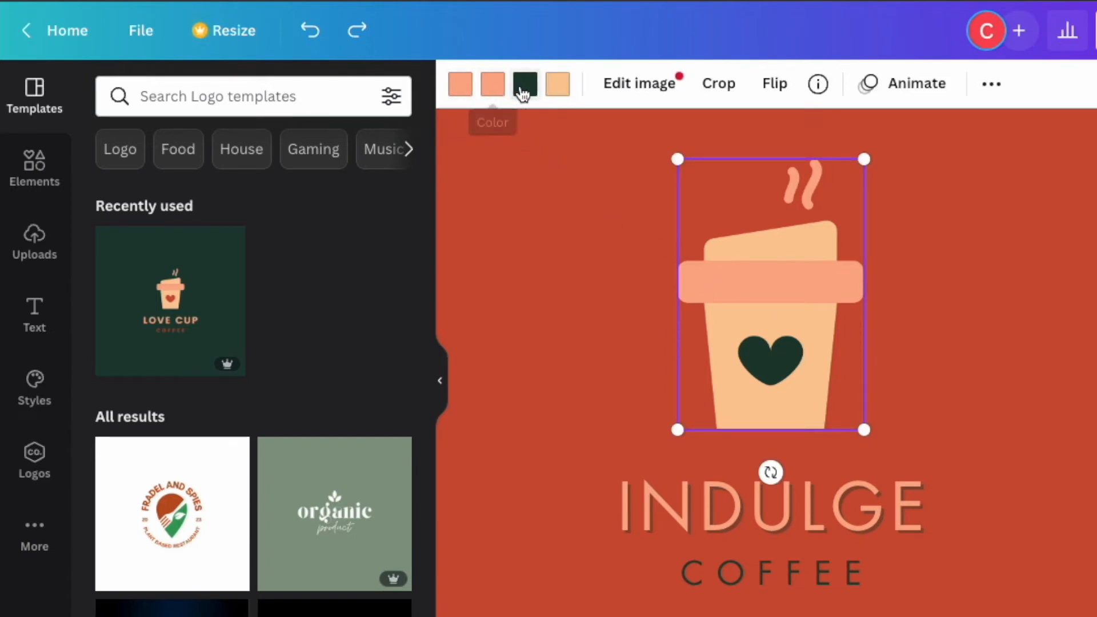
pyautogui.click(557, 93)
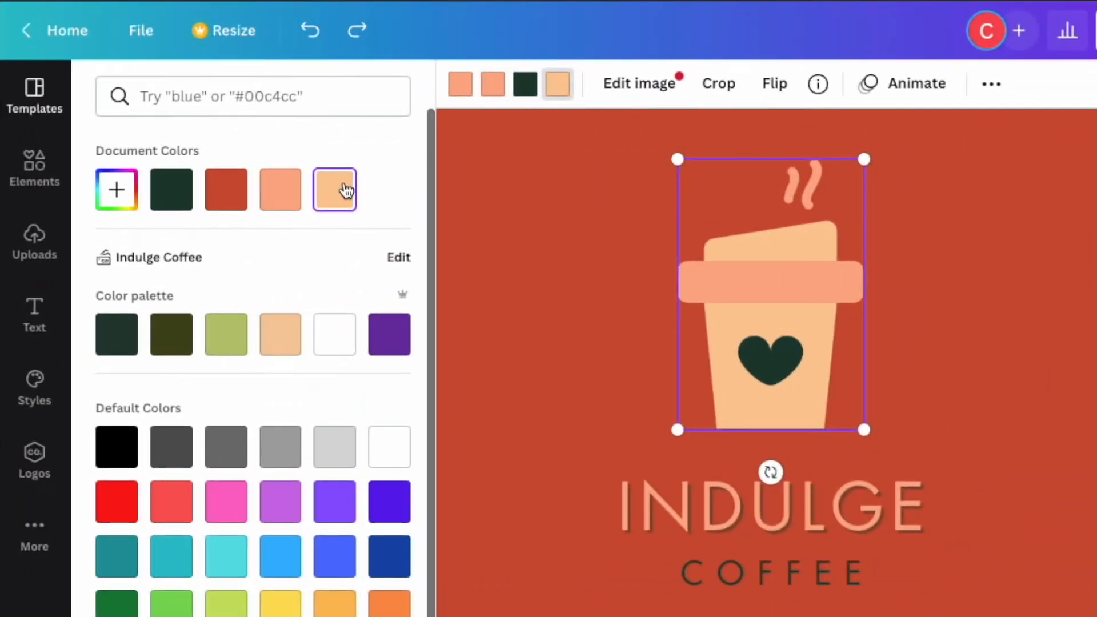
pyautogui.click(297, 192)
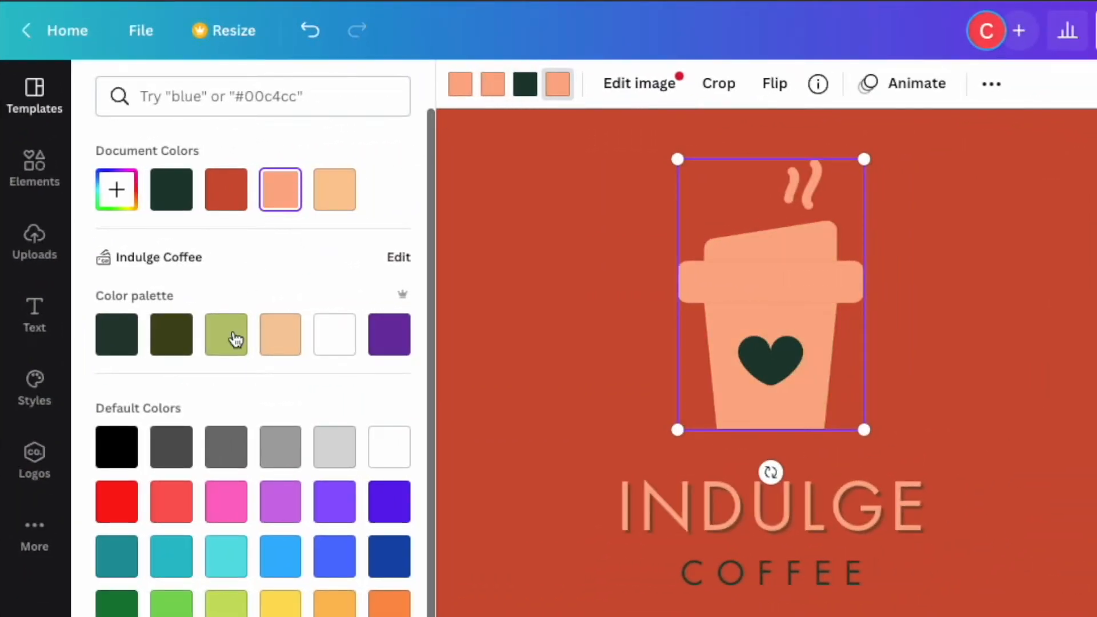
pyautogui.click(221, 446)
pyautogui.click(274, 449)
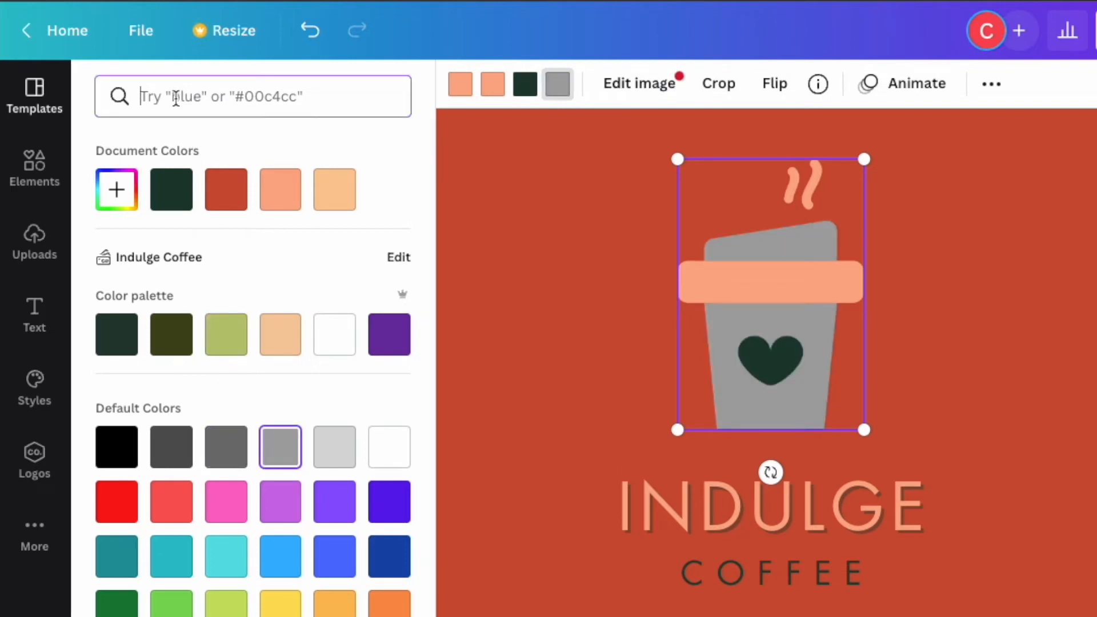
# Try the custom colour 98b5ff on the cup body, then recolour it white from the brand palette.
pyautogui.write('98b5f')
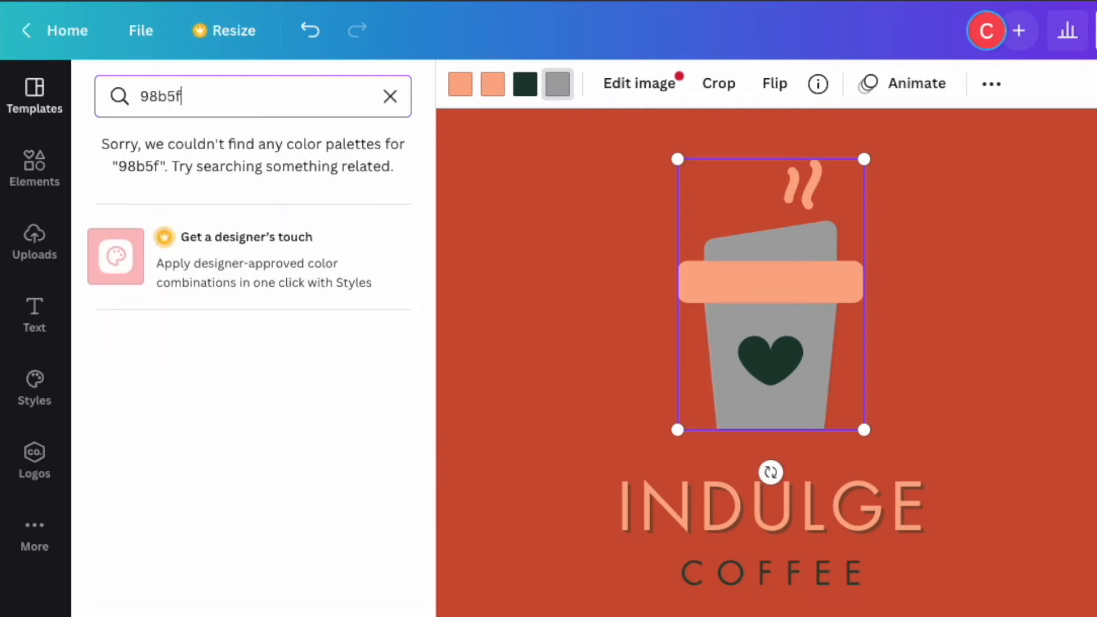
pyautogui.write('f')
pyautogui.click(131, 187)
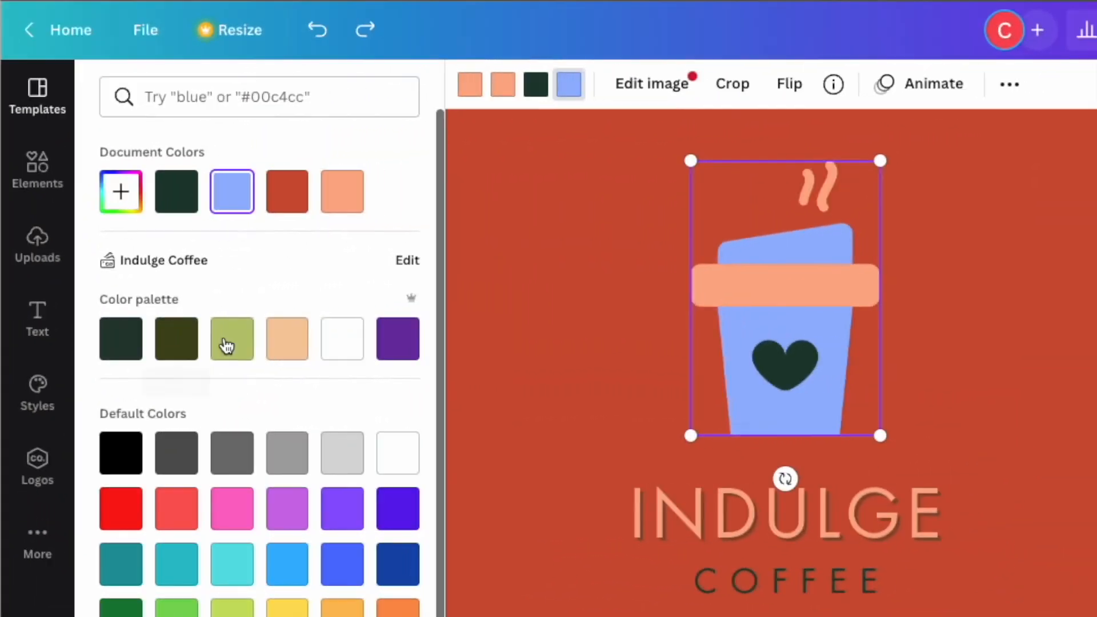
pyautogui.click(330, 348)
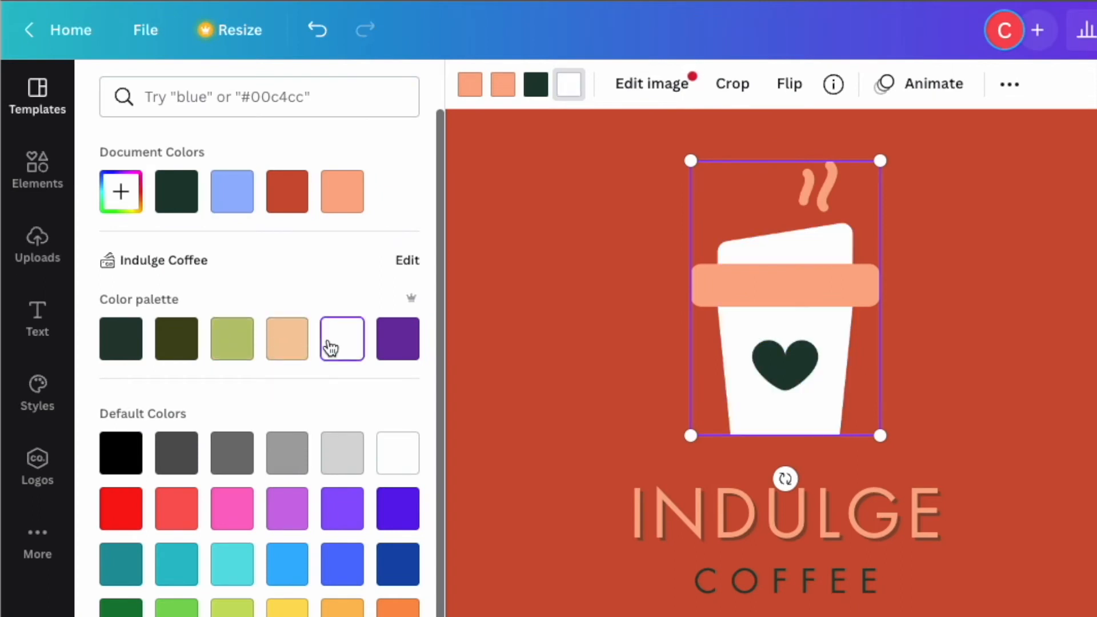
pyautogui.click(675, 368)
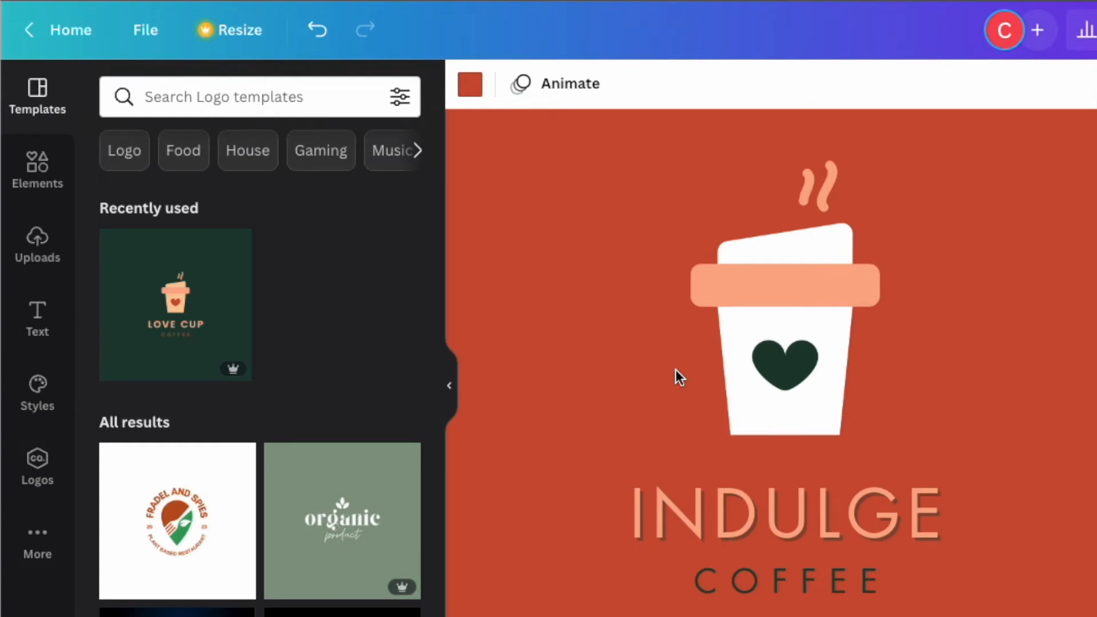
# Recolour the COFFEE text white and delete the coffee cup graphic.
pyautogui.click(815, 600)
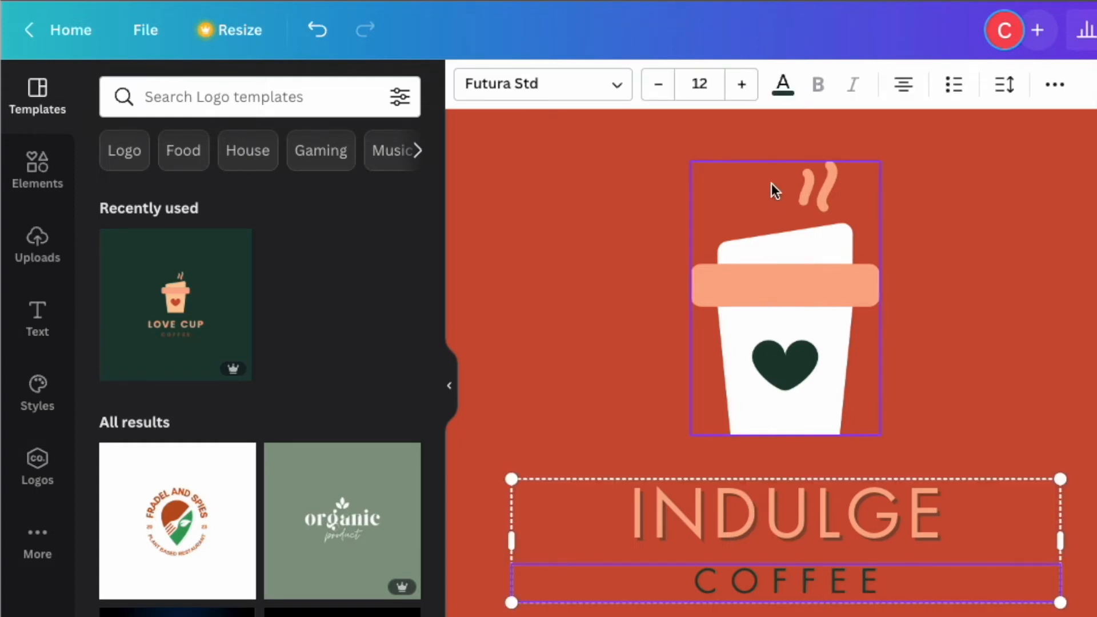
pyautogui.click(787, 91)
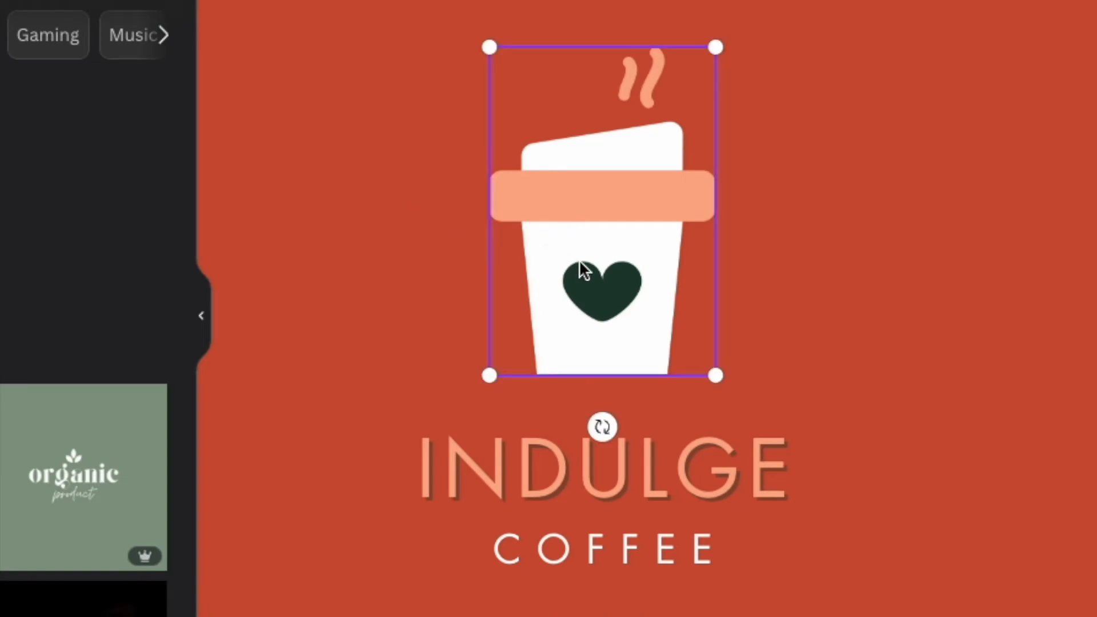
pyautogui.press('Delete')
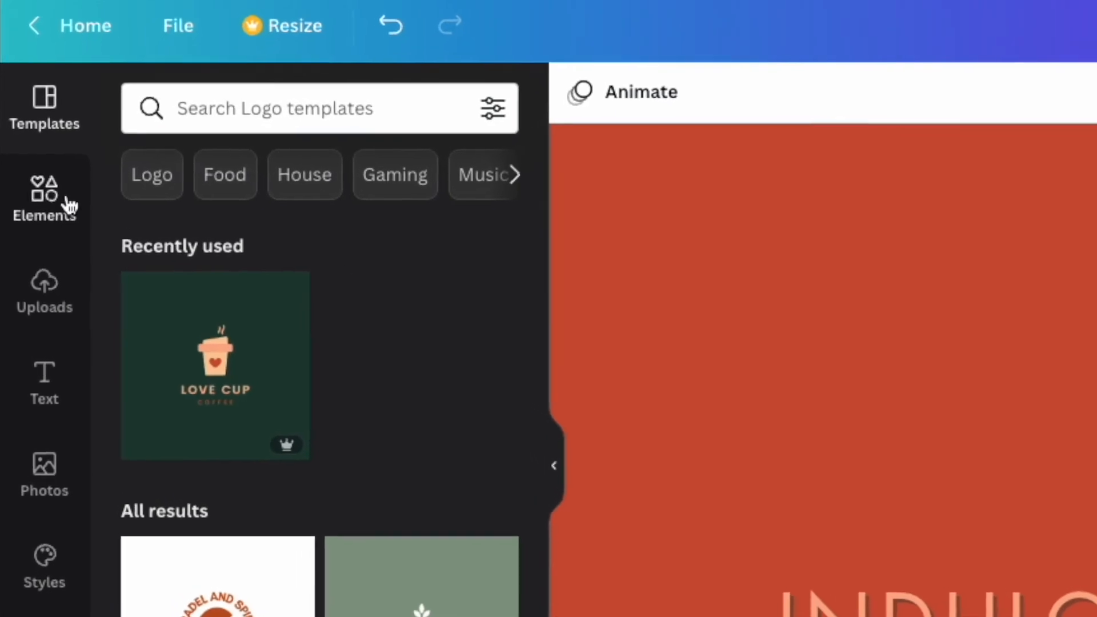
# Look through the available elements, videos and audio tracks that can be added to the design.
pyautogui.click(67, 203)
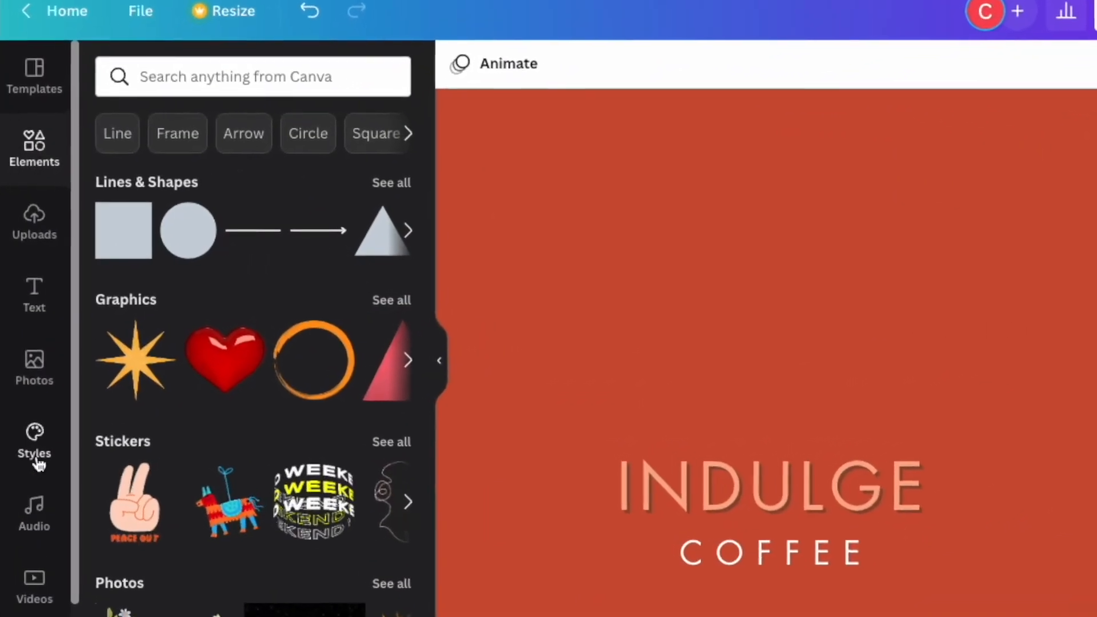
pyautogui.click(37, 393)
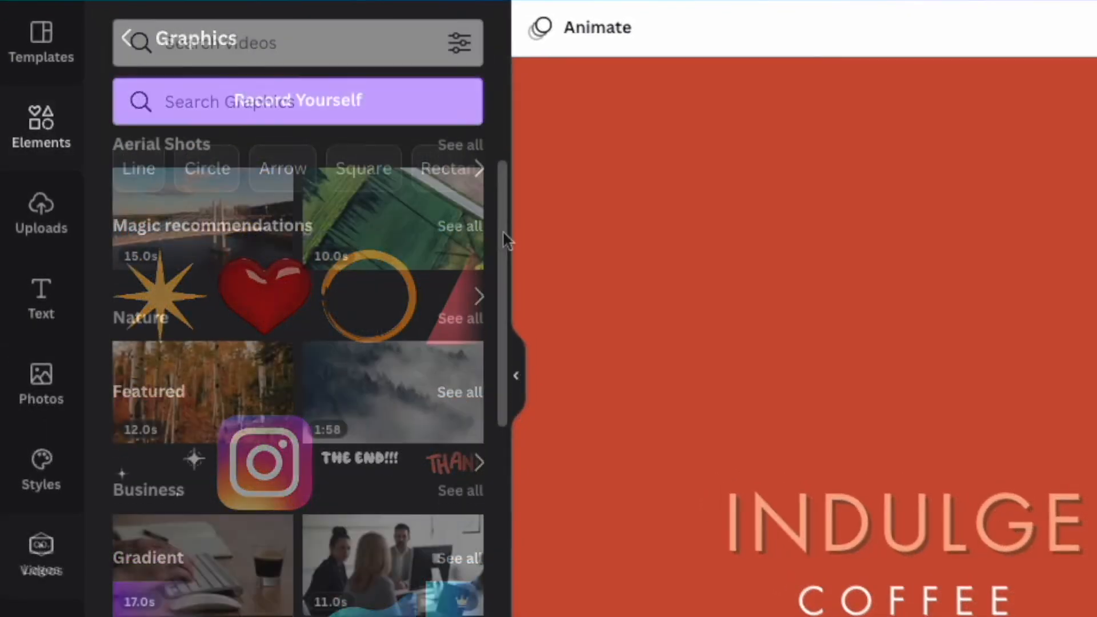
pyautogui.moveTo(502, 230); pyautogui.dragTo(504, 296)
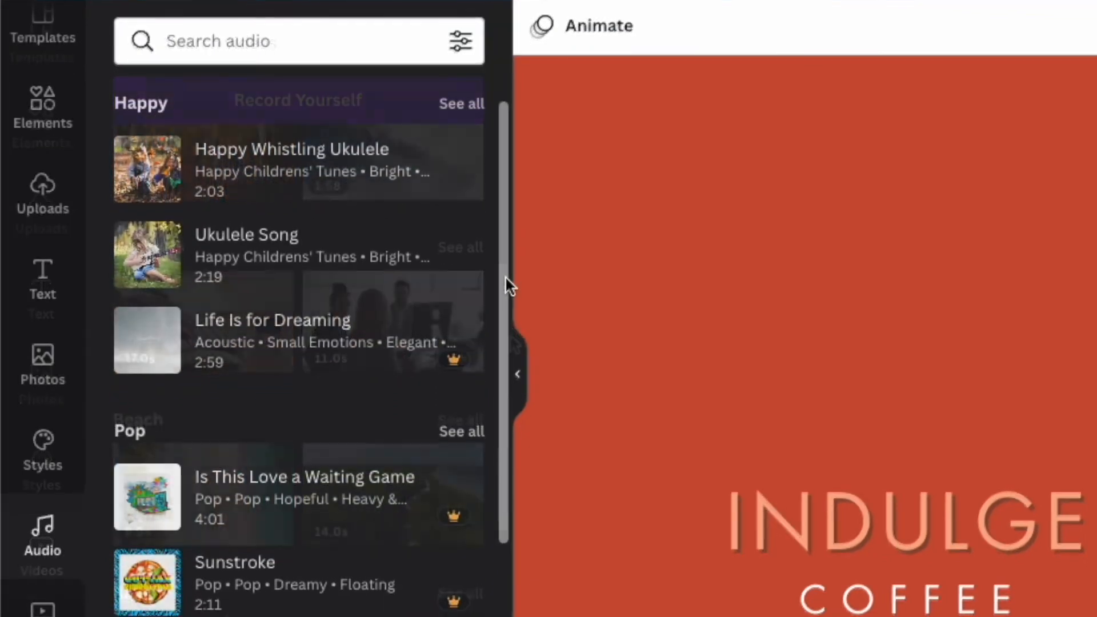
pyautogui.moveTo(504, 276); pyautogui.dragTo(502, 317)
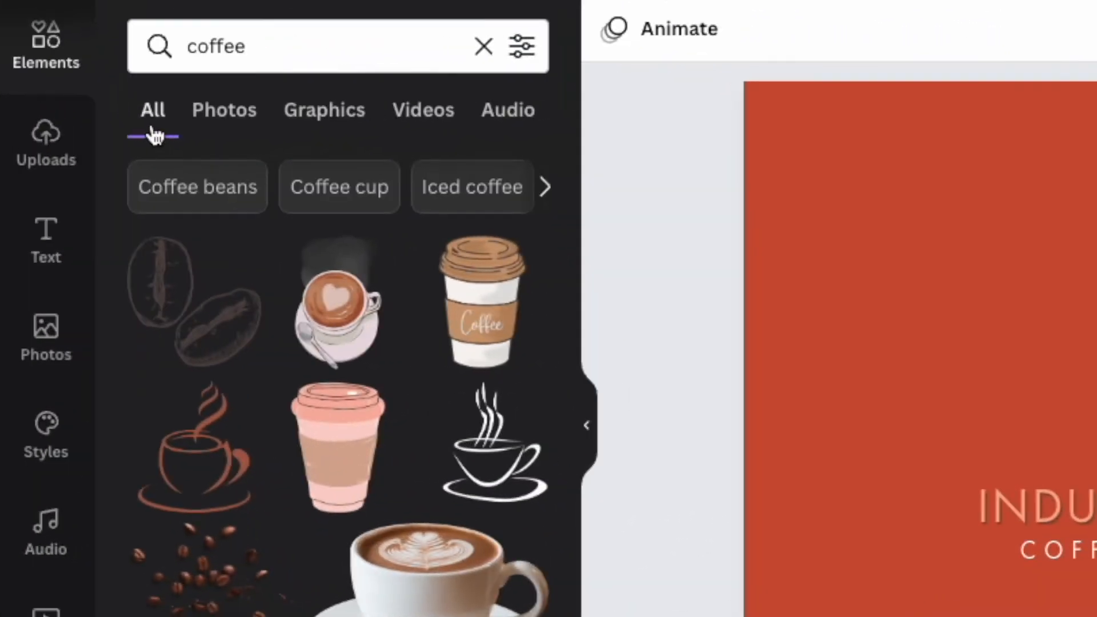
# Filter the "coffee" results to graphics, add the brown circle with the white cup, and shrink it to sit above INDULGE.
pyautogui.click(225, 111)
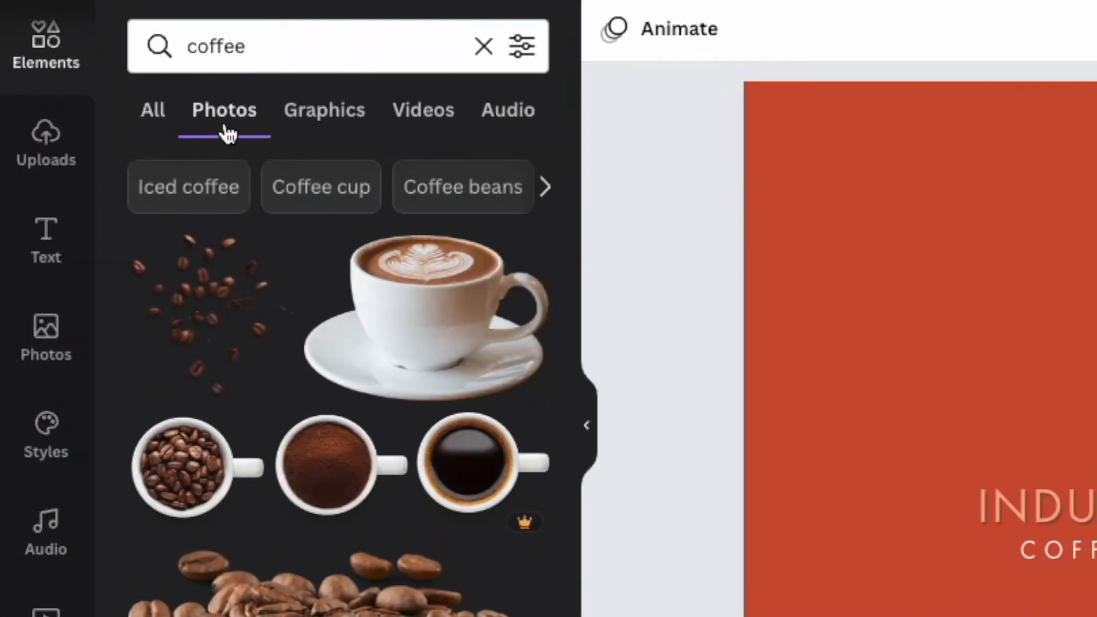
pyautogui.click(329, 133)
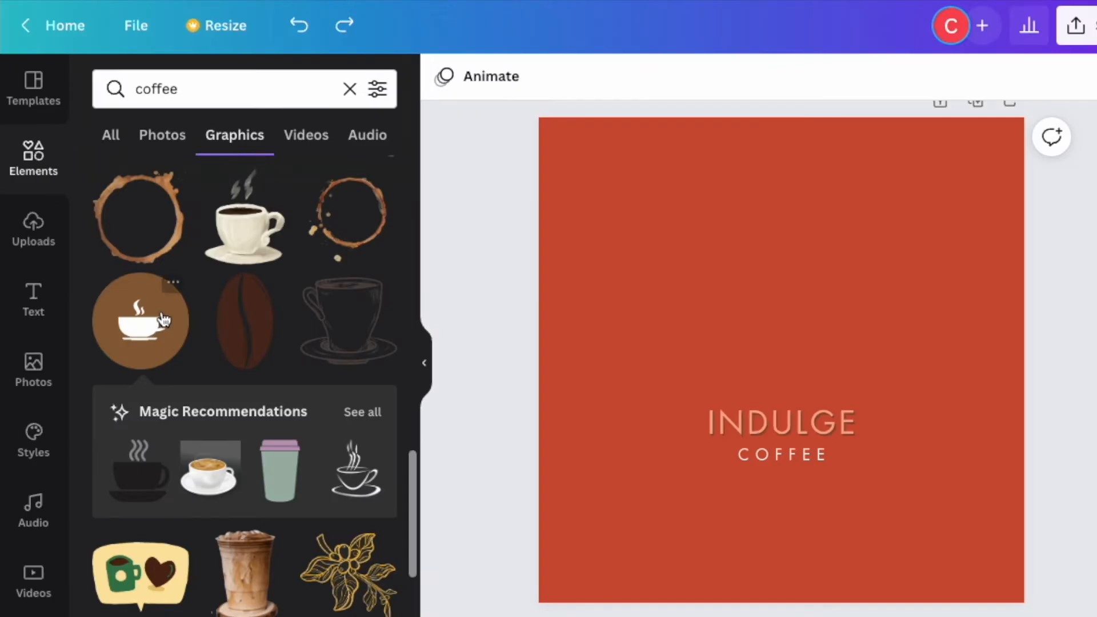
pyautogui.moveTo(162, 323); pyautogui.dragTo(663, 219)
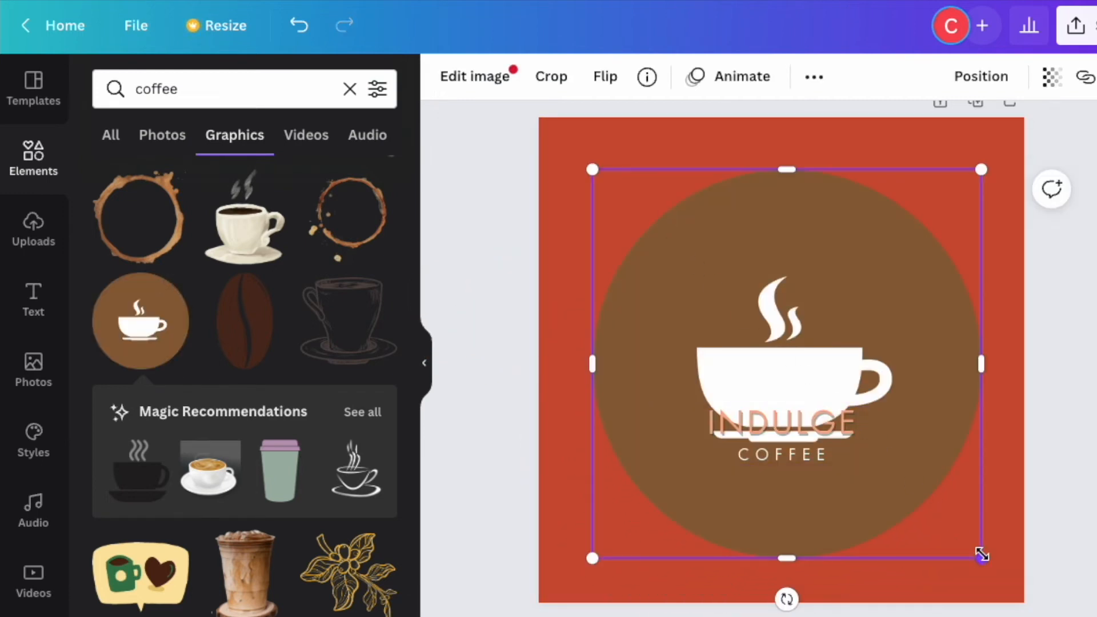
pyautogui.moveTo(975, 549); pyautogui.dragTo(823, 426)
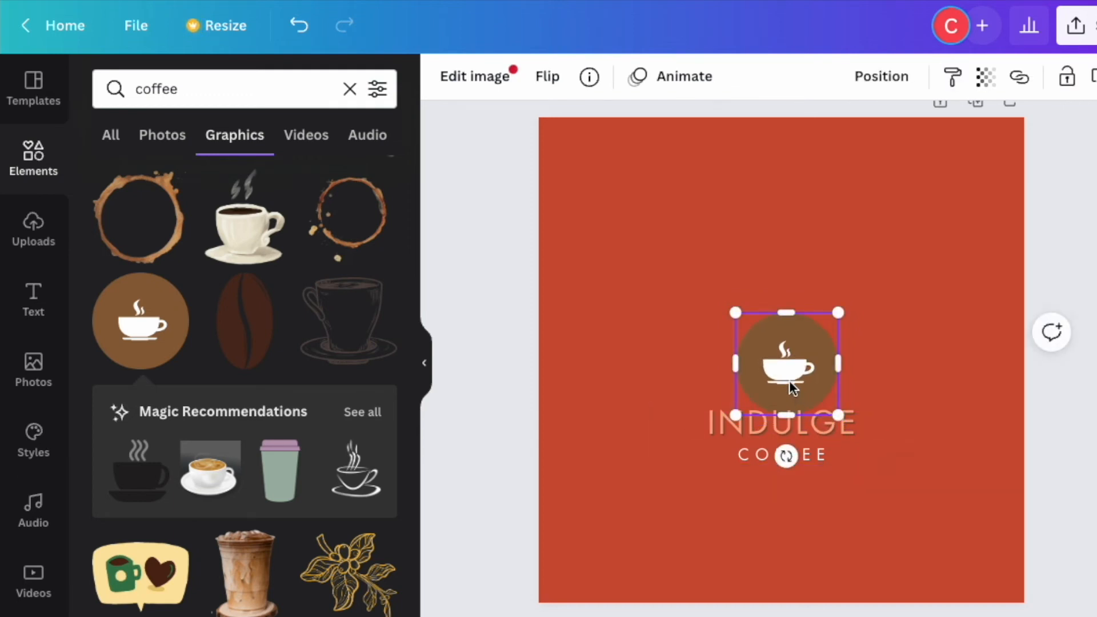
pyautogui.click(916, 370)
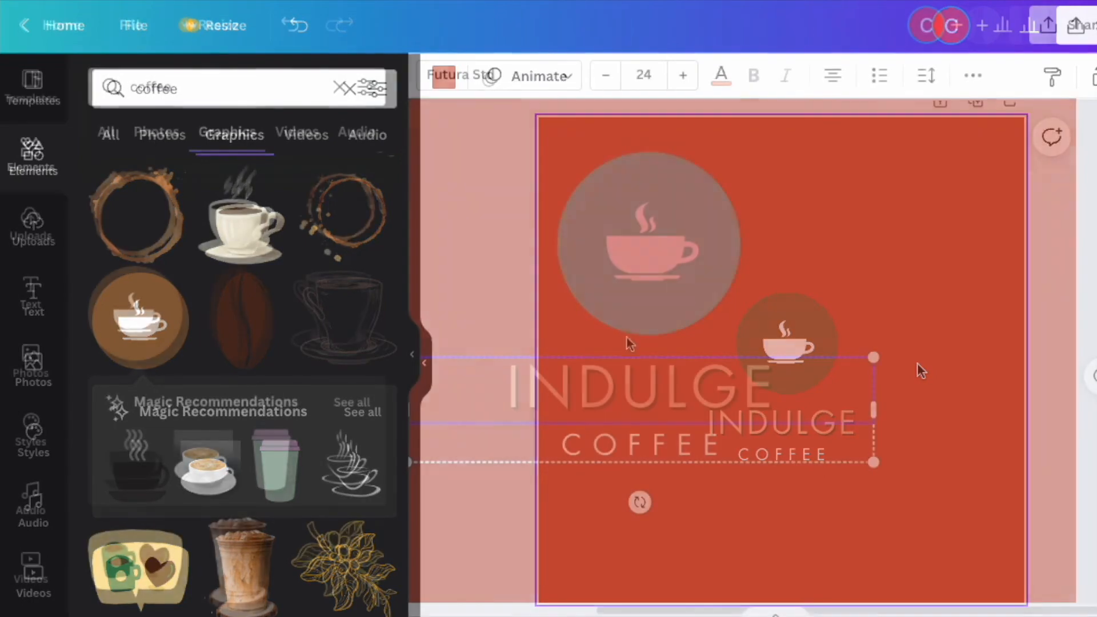
# Undo the colour changes on the circular coffee cup graphic and deselect it.
pyautogui.click(632, 307)
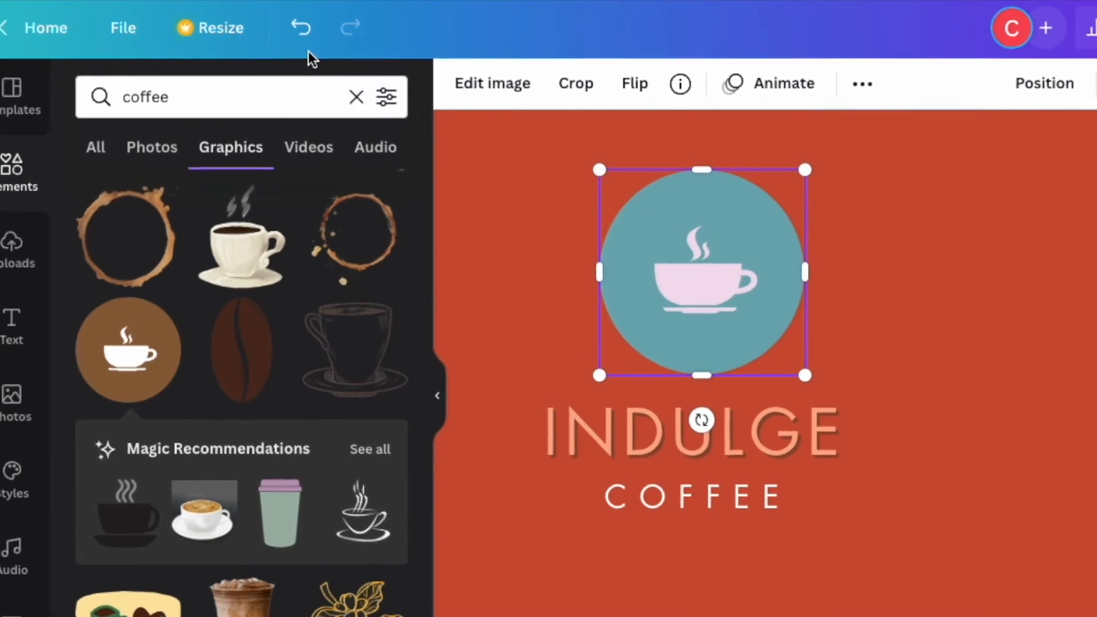
pyautogui.click(306, 35)
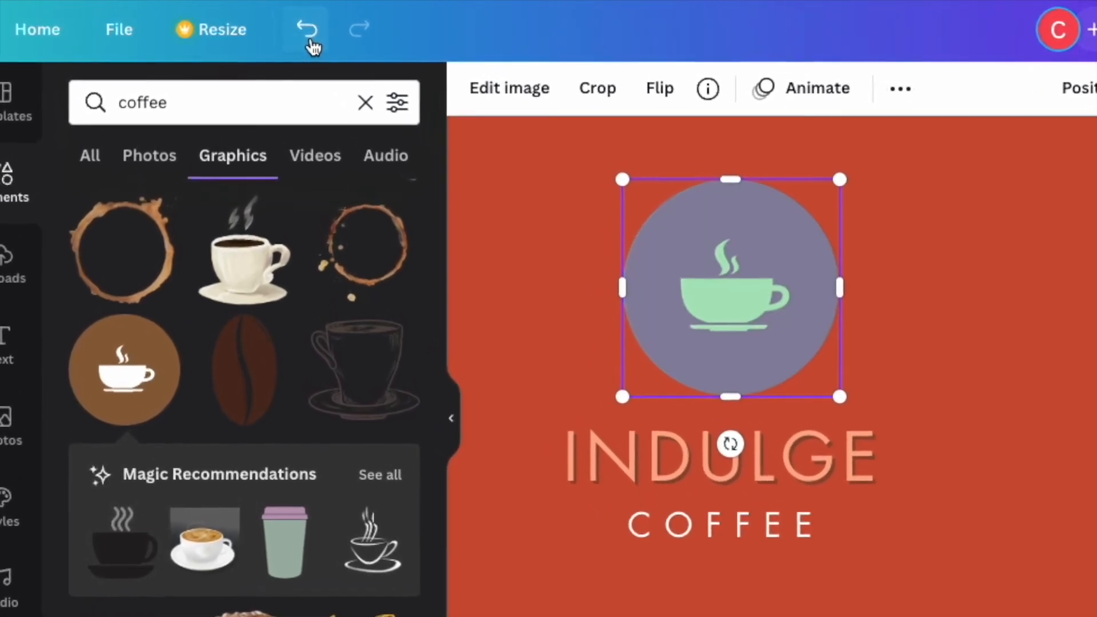
pyautogui.click(311, 34)
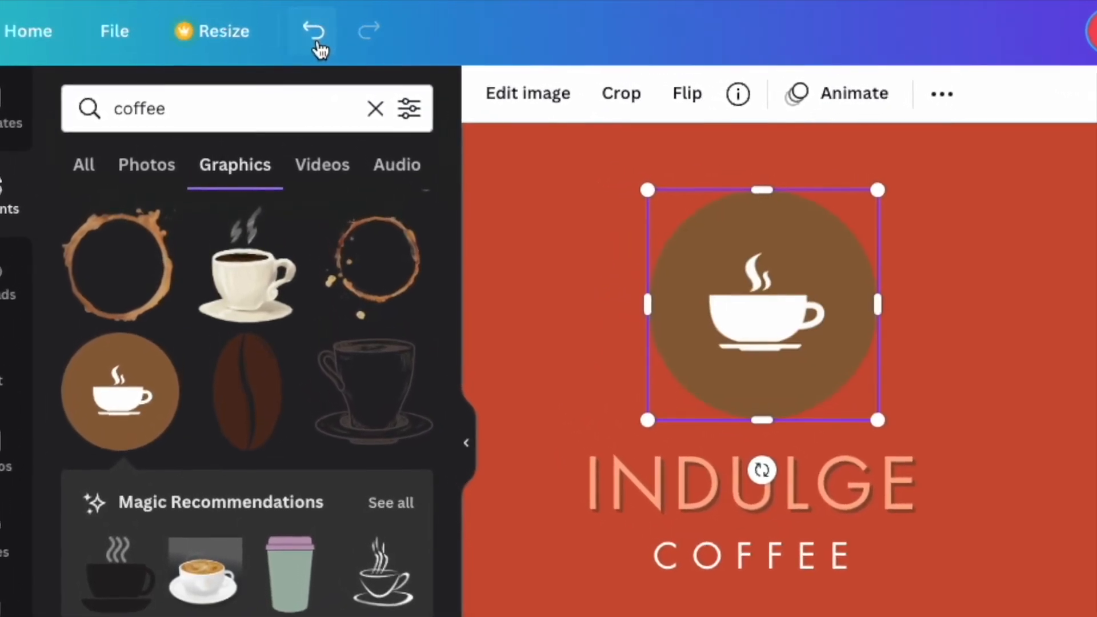
pyautogui.click(502, 201)
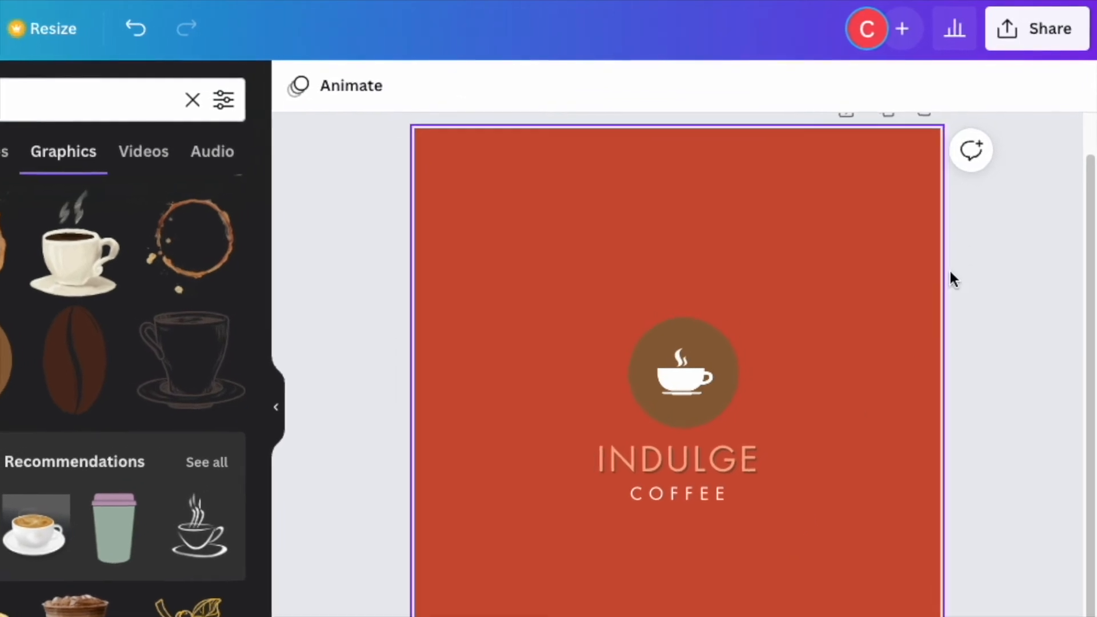
# Open the design's download settings and bring up the available file types.
pyautogui.click(1054, 55)
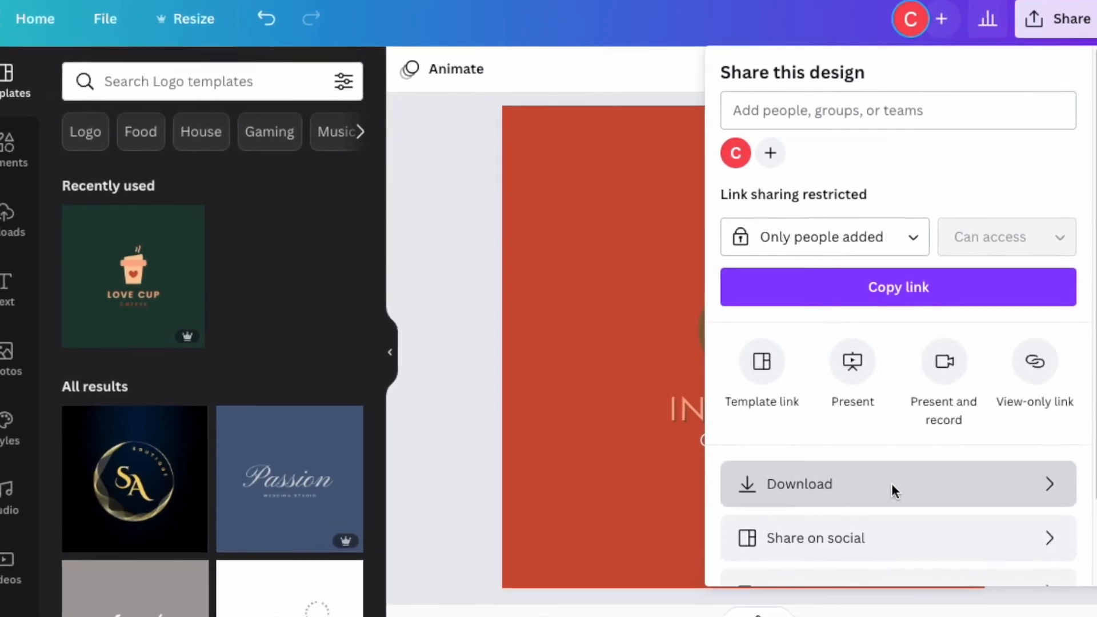
pyautogui.click(892, 479)
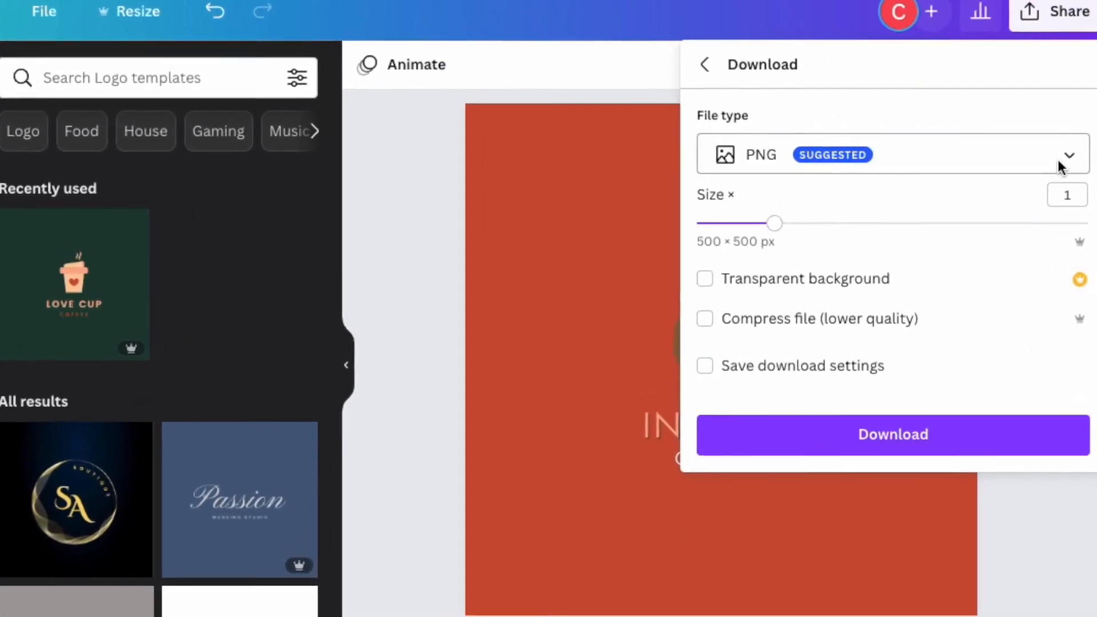
pyautogui.click(1025, 153)
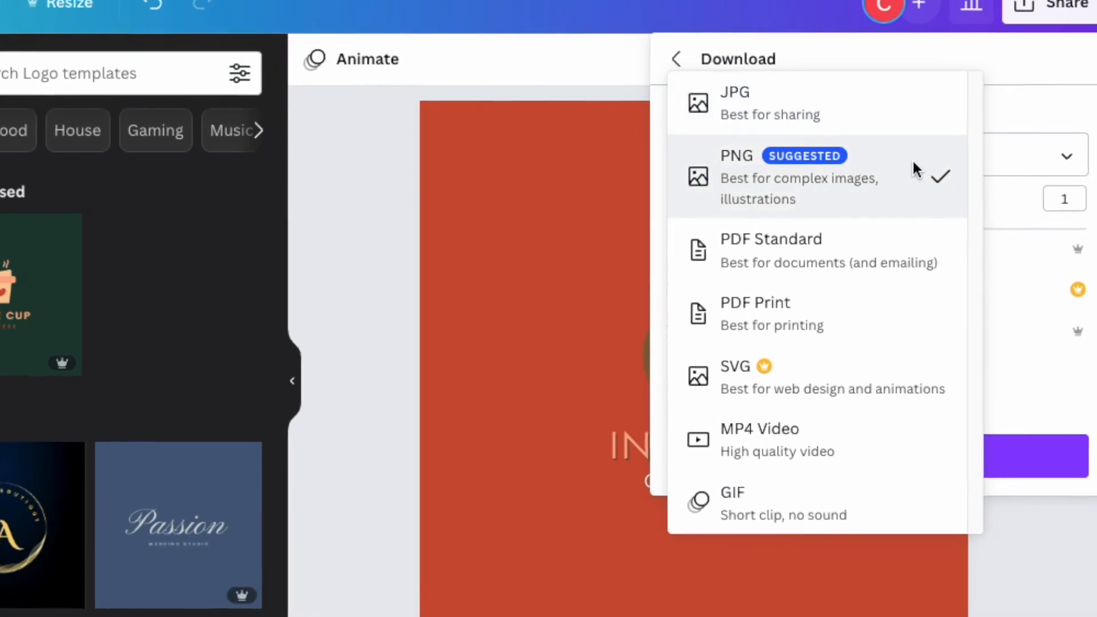